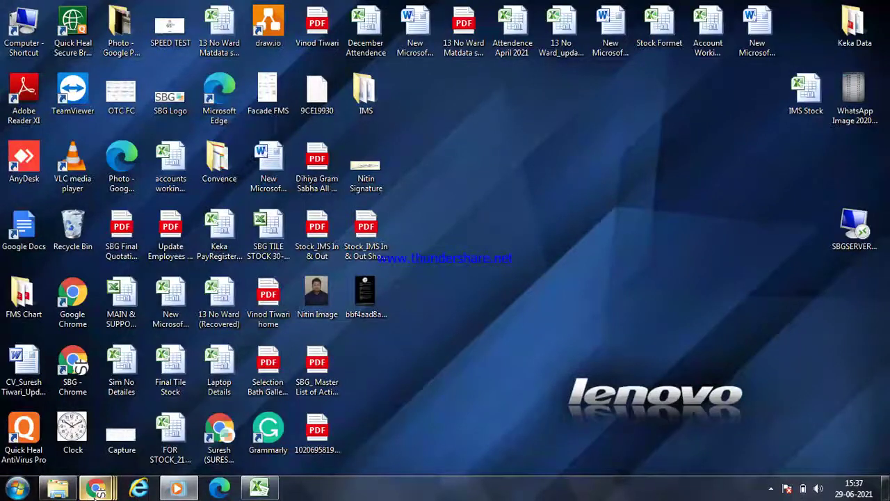
# Bring up the Selection Bath Gallery site editor in Chrome and preview the site
pyautogui.moveTo(97, 492)
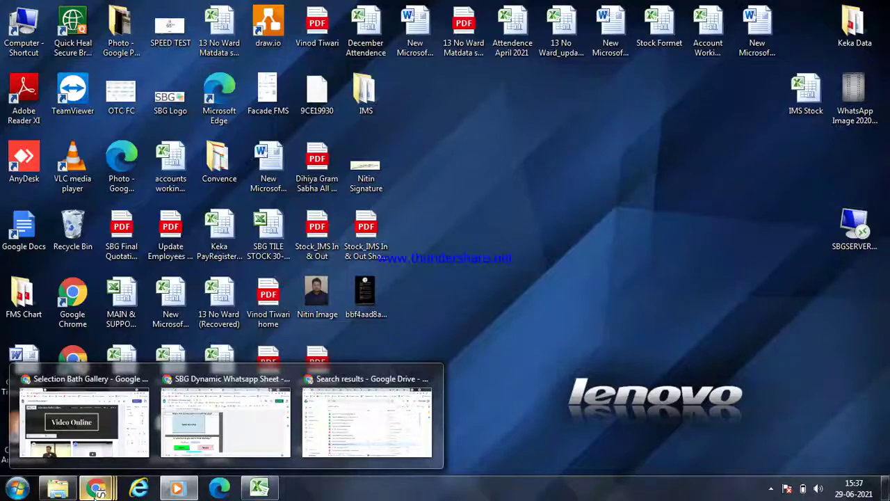
pyautogui.moveTo(111, 436)
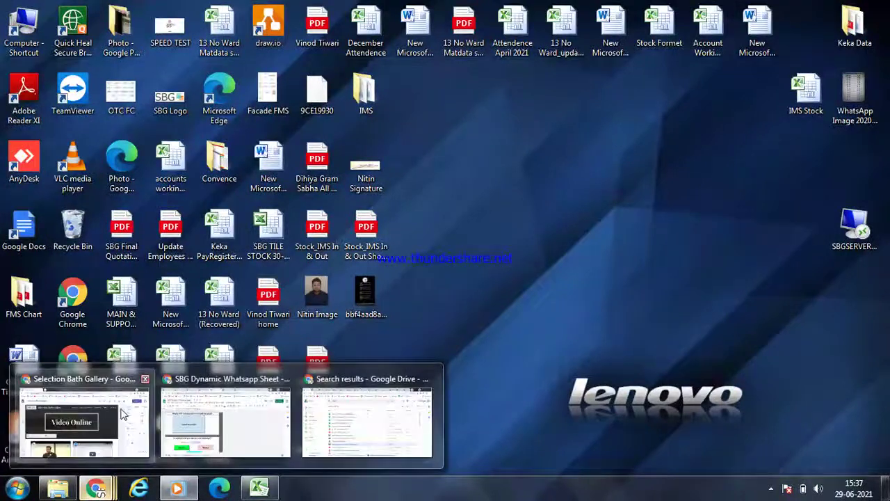
pyautogui.moveTo(125, 415)
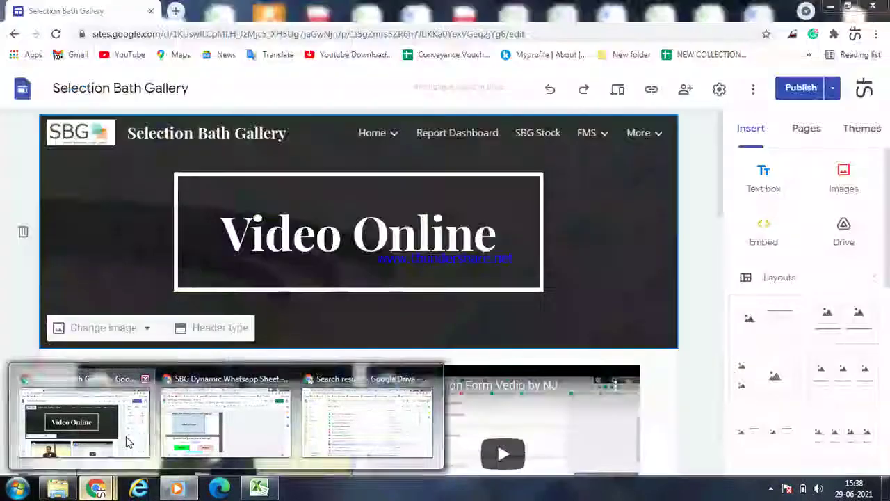
pyautogui.click(128, 441)
pyautogui.moveTo(656, 135)
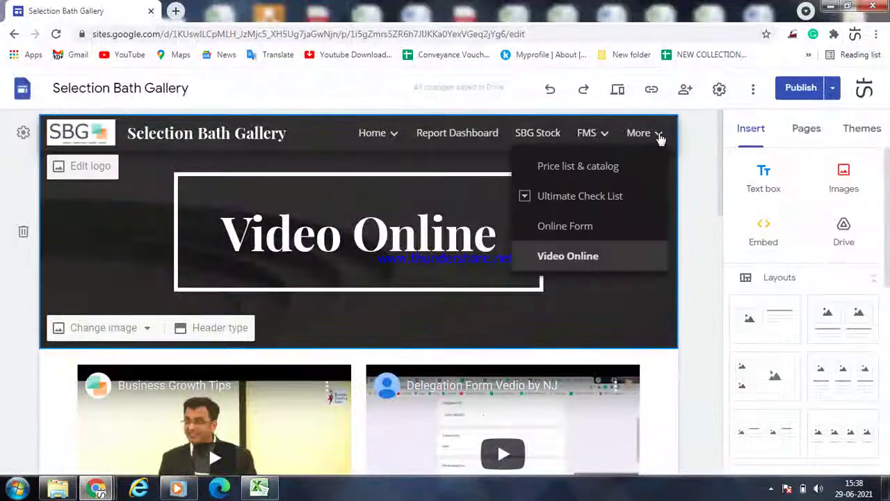
pyautogui.click(618, 91)
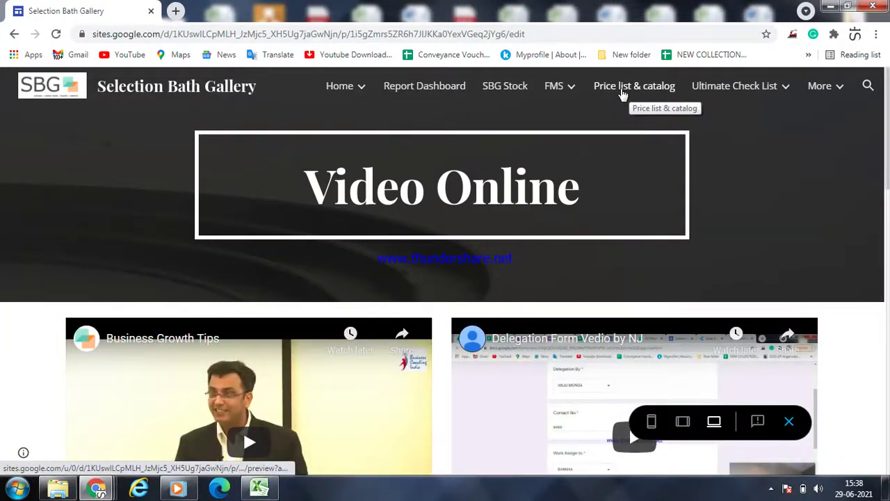
# Open the TOTO catalog from the site's Price list & catalog page and look through its pages
pyautogui.click(639, 90)
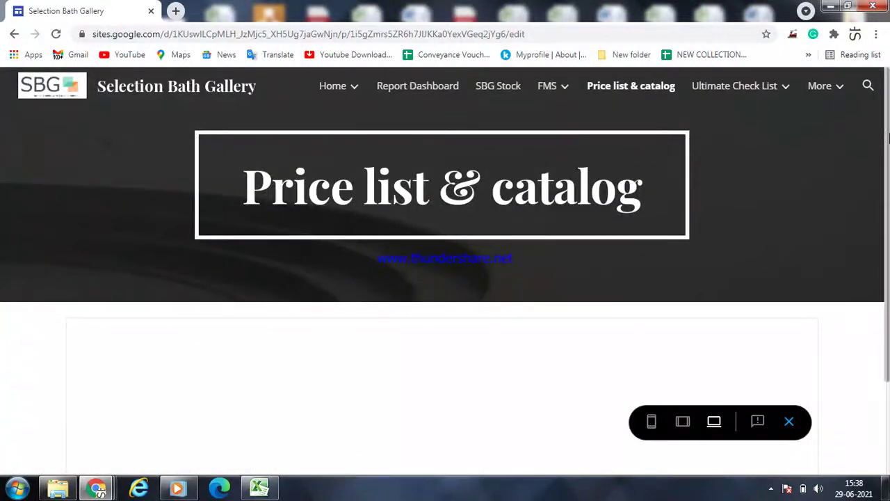
pyautogui.moveTo(889, 139); pyautogui.dragTo(887, 173)
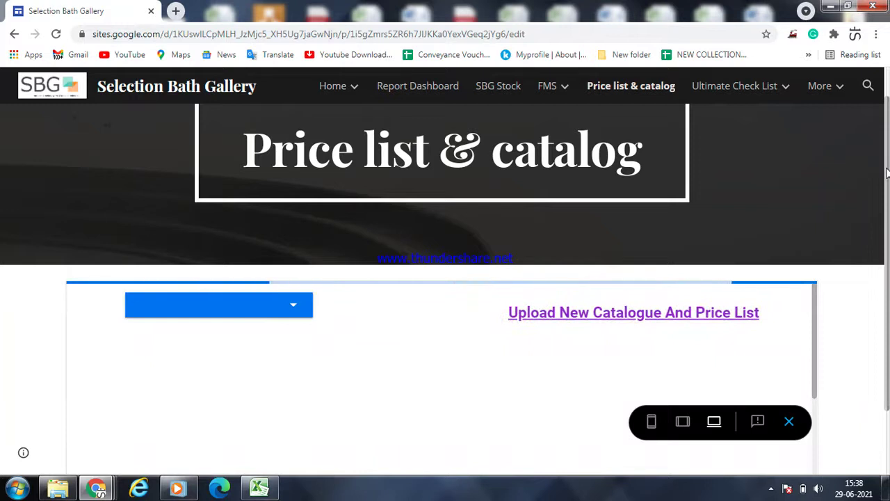
pyautogui.moveTo(887, 173); pyautogui.dragTo(887, 278)
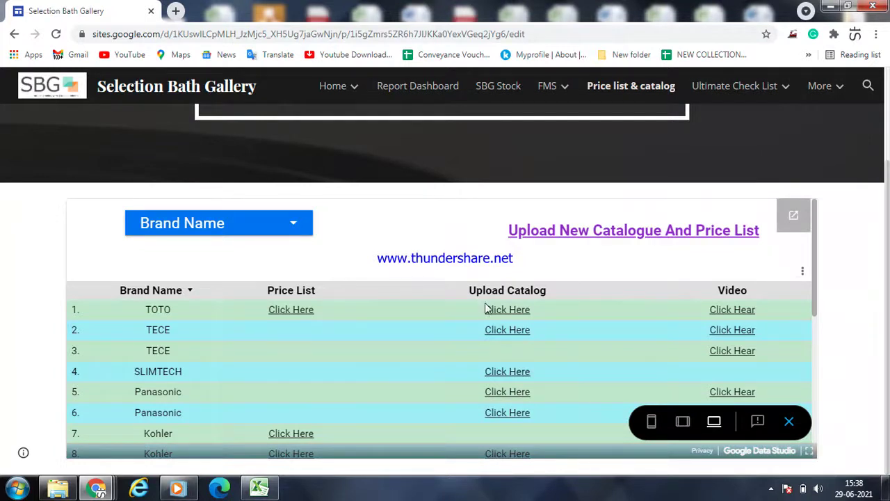
pyautogui.click(513, 310)
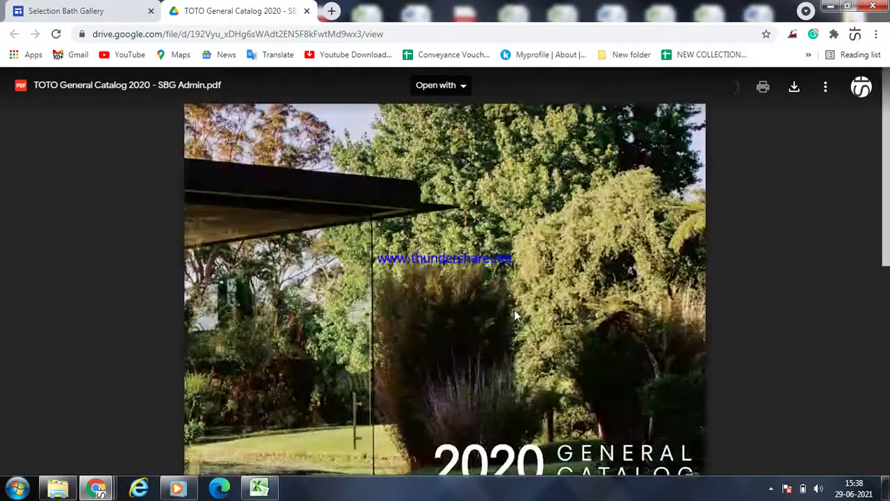
pyautogui.moveTo(885, 87); pyautogui.dragTo(886, 124)
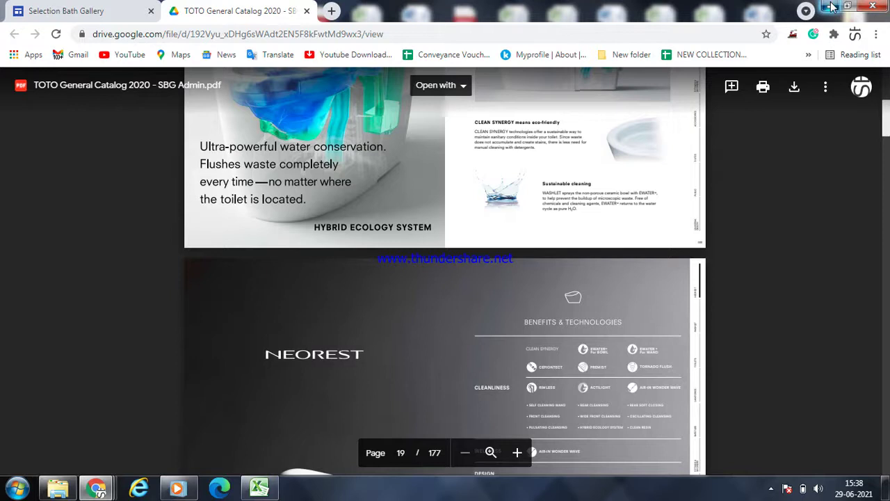
pyautogui.click(832, 6)
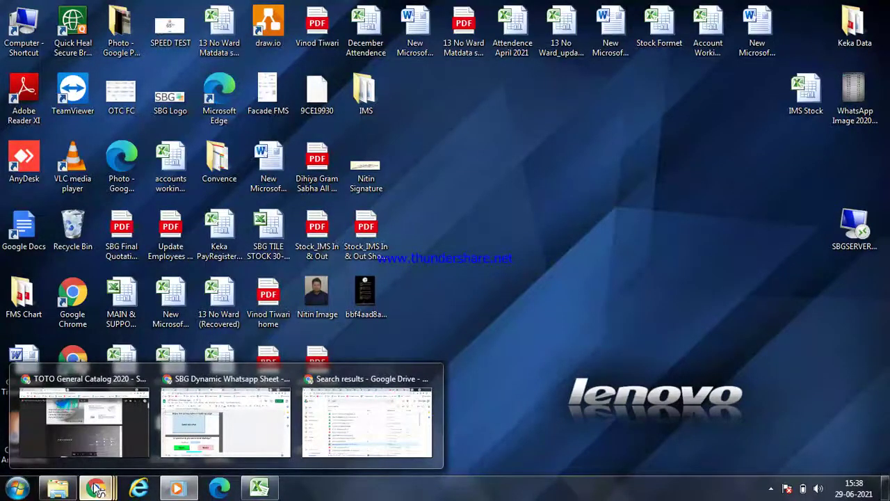
# Switch to the Google Drive browser window and open the preview of the Client Quotation Form
pyautogui.click(245, 411)
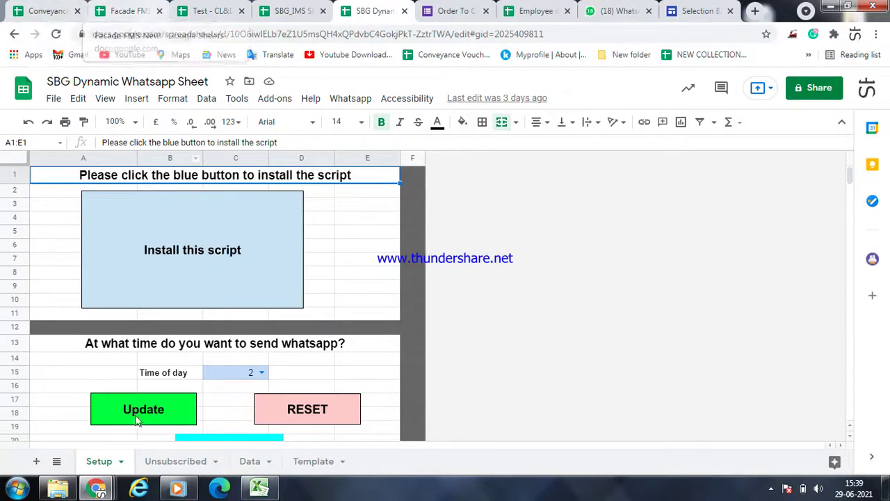
pyautogui.moveTo(96, 487)
pyautogui.click(76, 384)
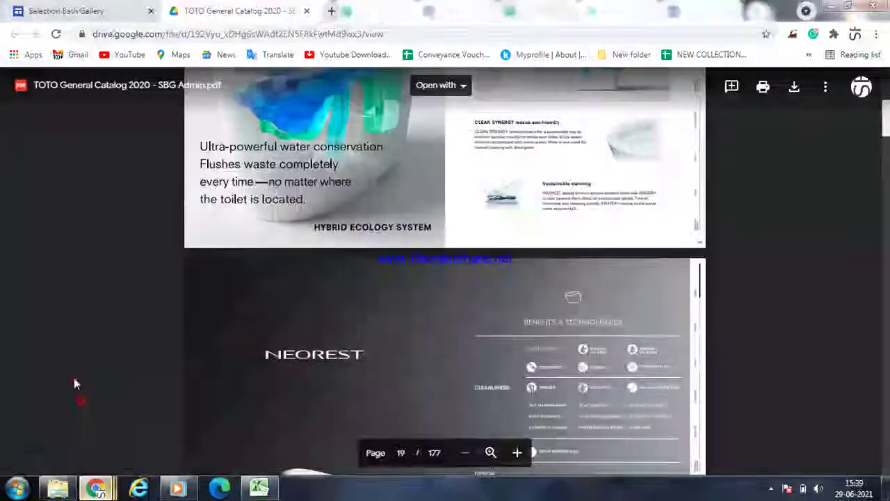
pyautogui.moveTo(96, 487)
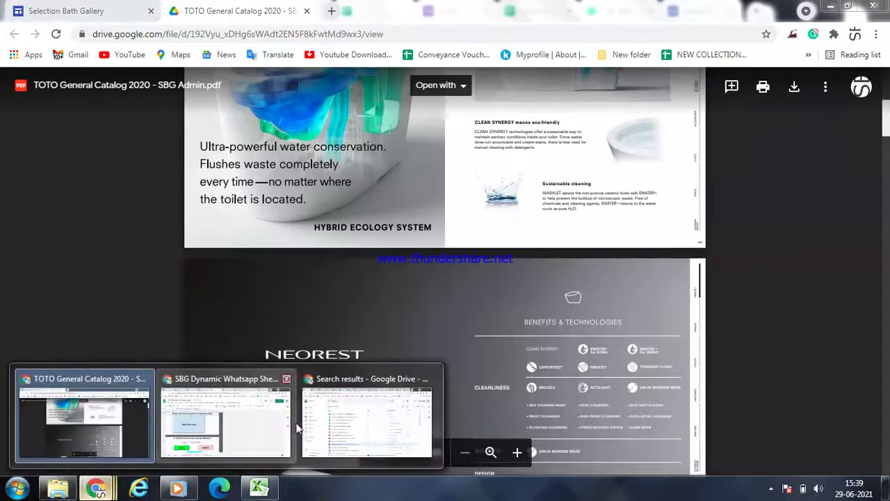
pyautogui.click(313, 415)
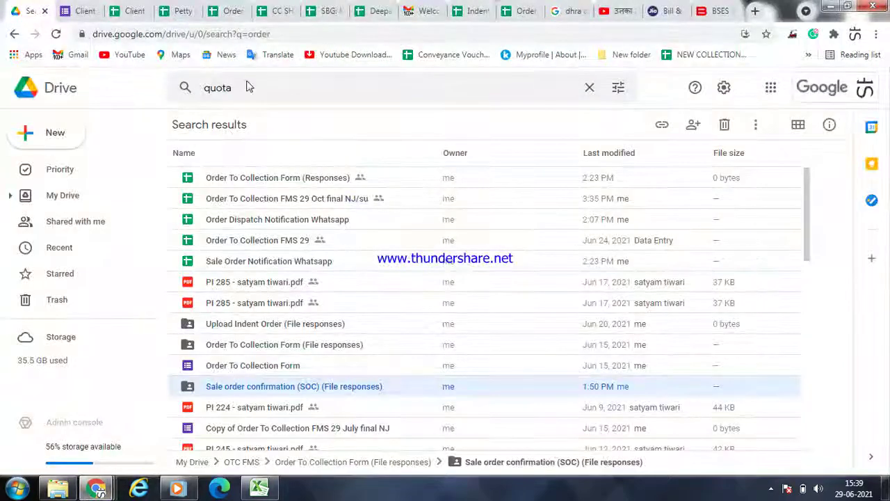
pyautogui.click(82, 9)
pyautogui.click(394, 125)
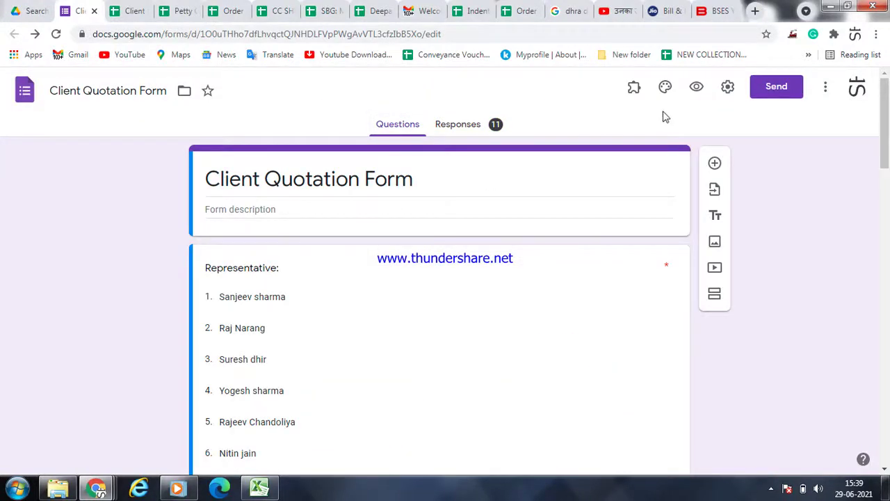
pyautogui.click(697, 87)
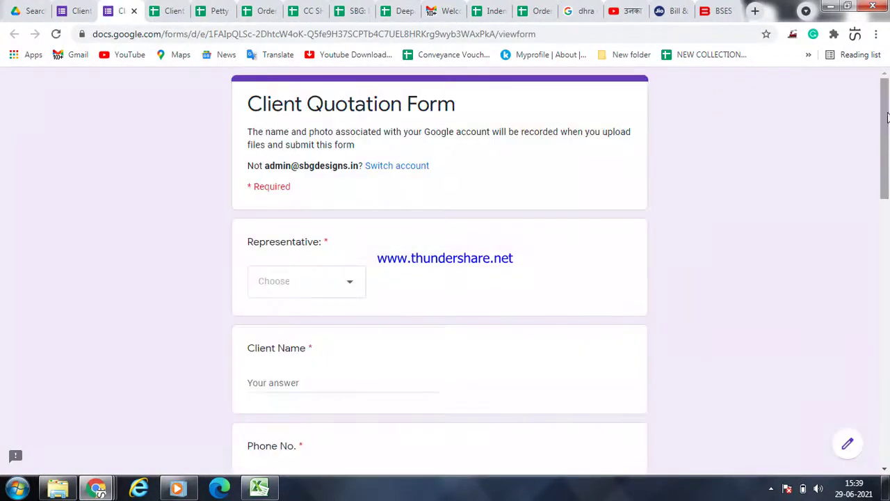
# Check the Representative choices and review the form's client detail fields and Quotation Category options without filling anything in
pyautogui.click(350, 286)
pyautogui.click(452, 281)
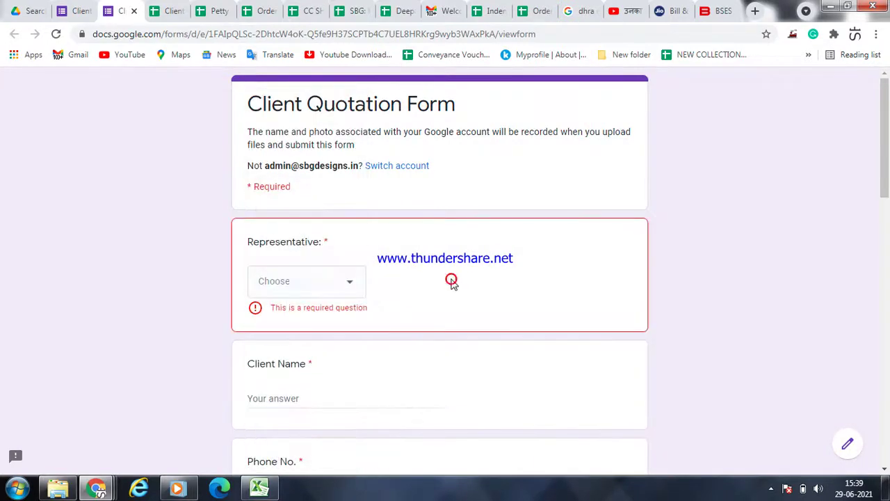
pyautogui.moveTo(885, 186); pyautogui.dragTo(885, 220)
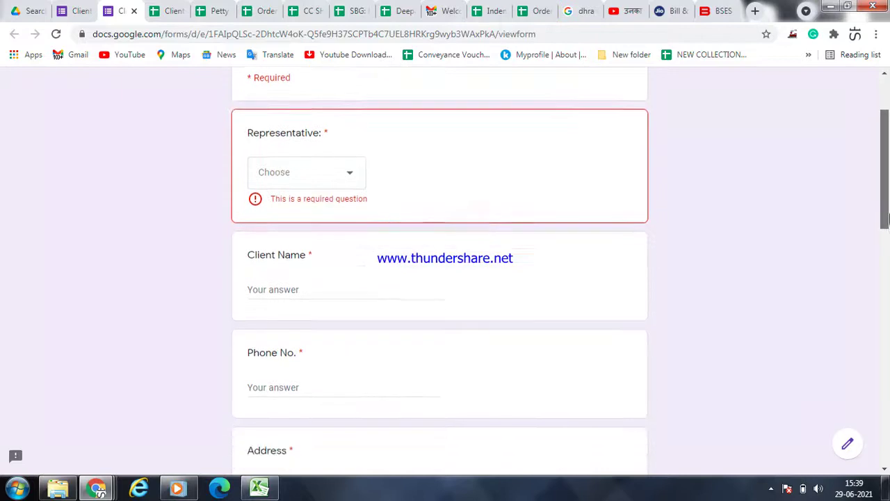
pyautogui.scroll(-1, 886, 220)
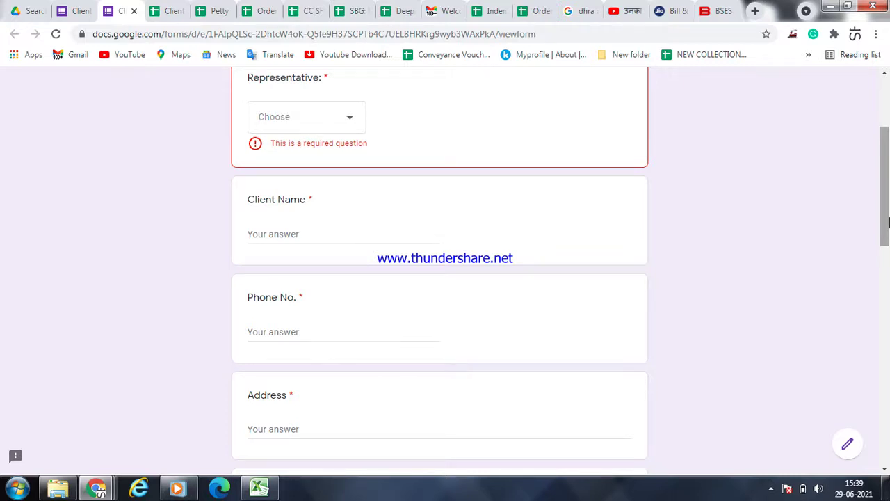
pyautogui.moveTo(887, 252); pyautogui.dragTo(886, 348)
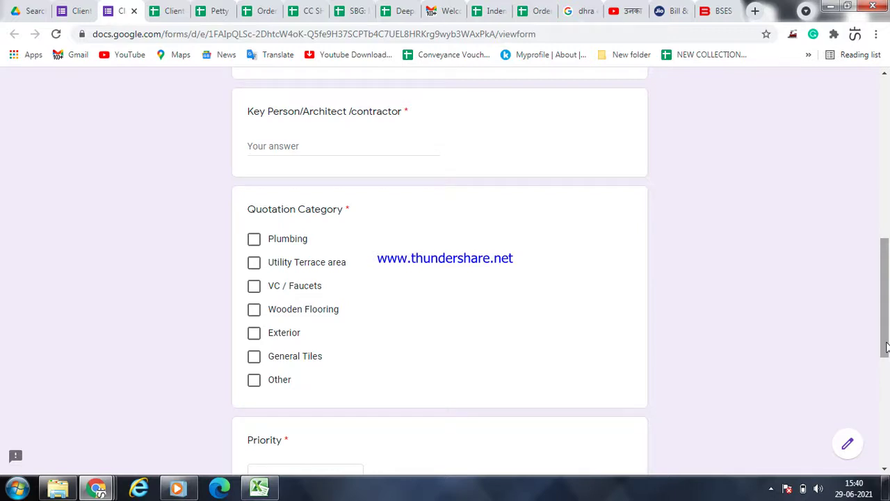
pyautogui.moveTo(886, 348); pyautogui.dragTo(880, 383)
# View the choices offered for Priority and Quotation Proposal, leaving both questions unanswered
pyautogui.click(352, 336)
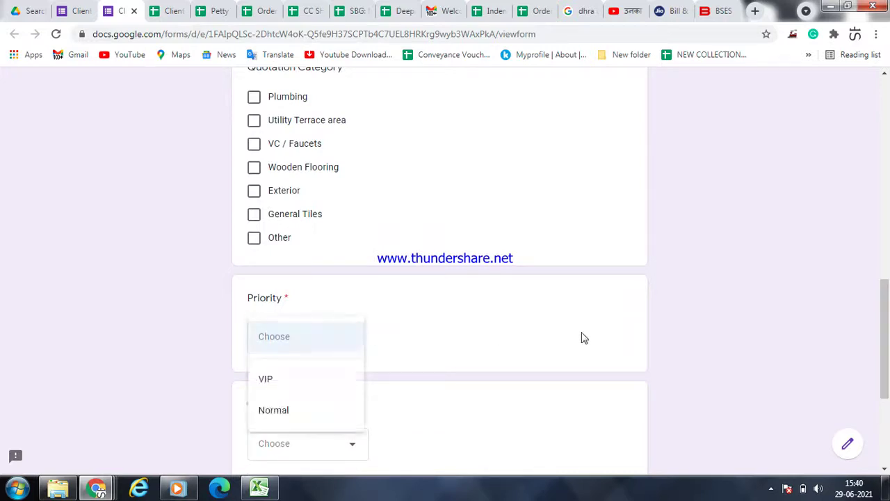
pyautogui.moveTo(880, 308); pyautogui.dragTo(883, 373)
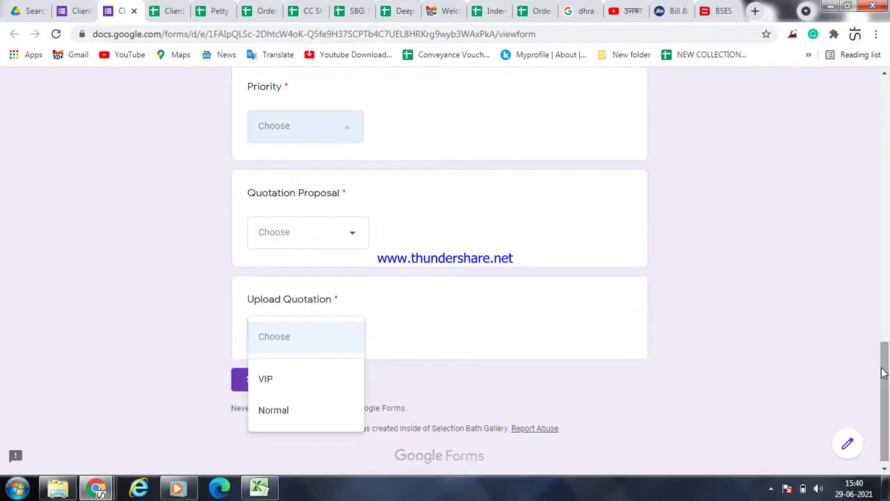
pyautogui.click(733, 282)
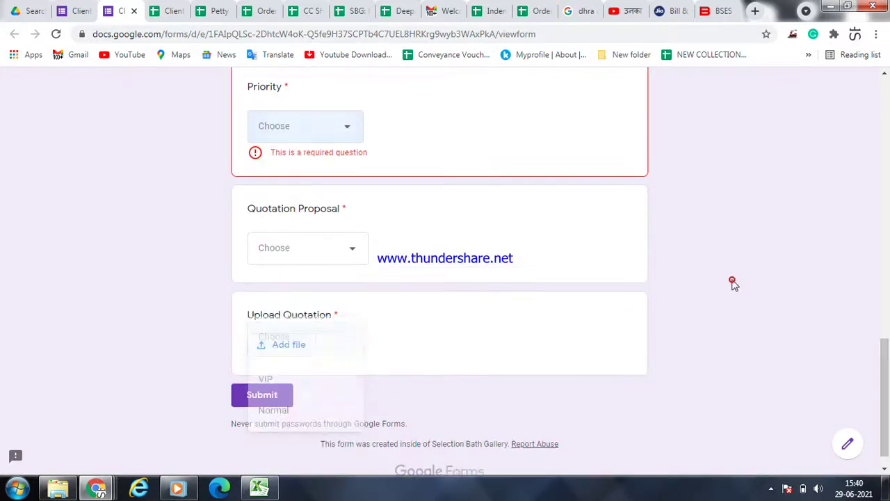
pyautogui.click(353, 256)
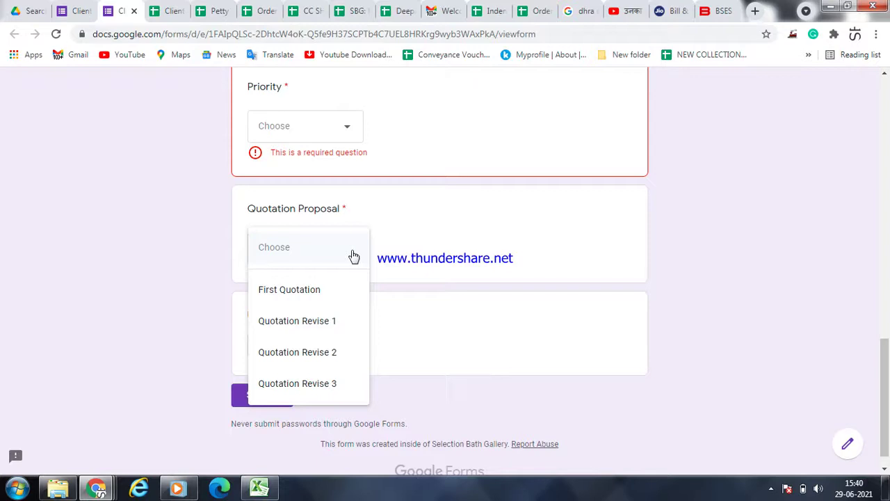
pyautogui.moveTo(882, 377); pyautogui.dragTo(882, 384)
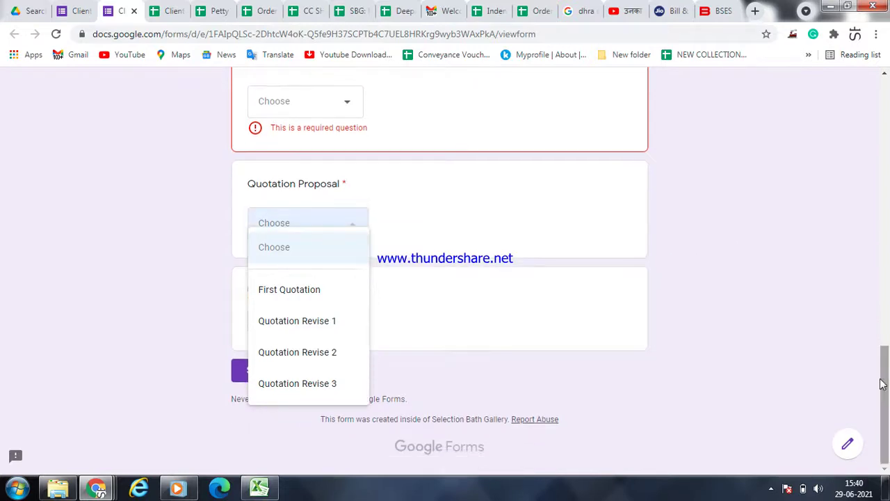
pyautogui.click(825, 336)
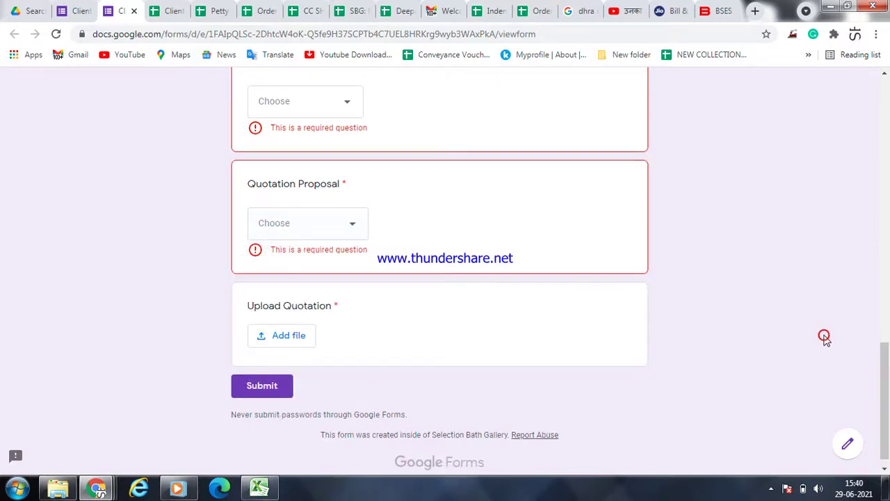
# View the file upload dialog of the Upload Quotation question, close it without adding a file, and return to the form's start
pyautogui.click(289, 338)
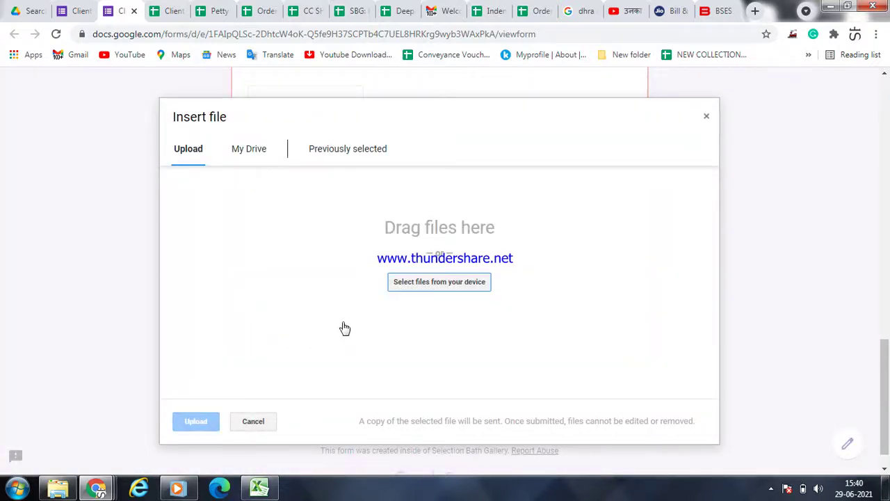
pyautogui.click(705, 118)
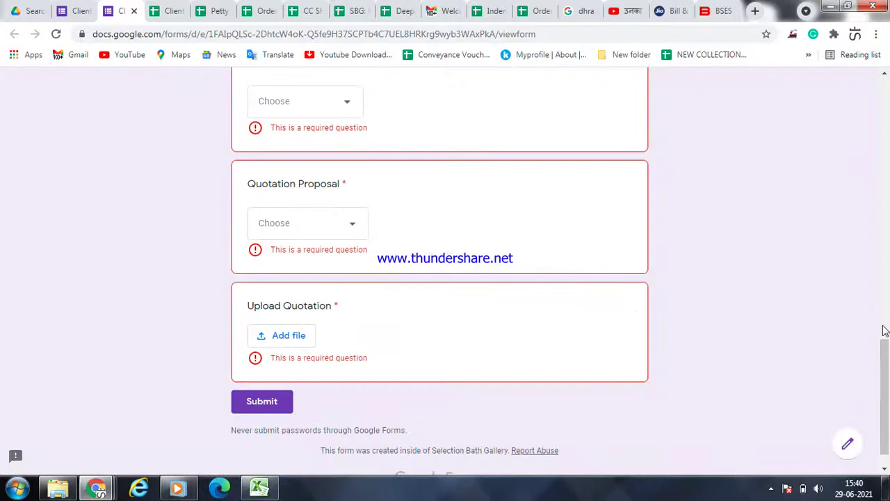
pyautogui.moveTo(885, 345); pyautogui.dragTo(878, 113)
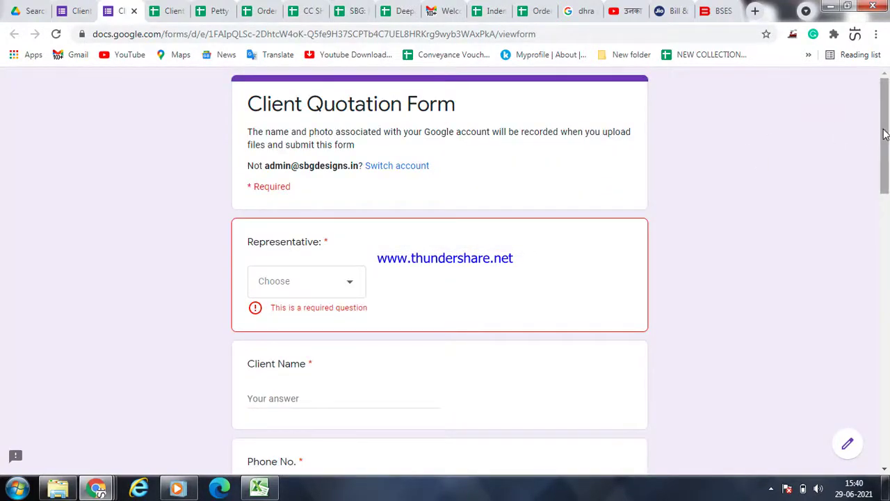
# Examine the recorded entries in the Client Quotation Form (Responses) spreadsheet
pyautogui.click(177, 12)
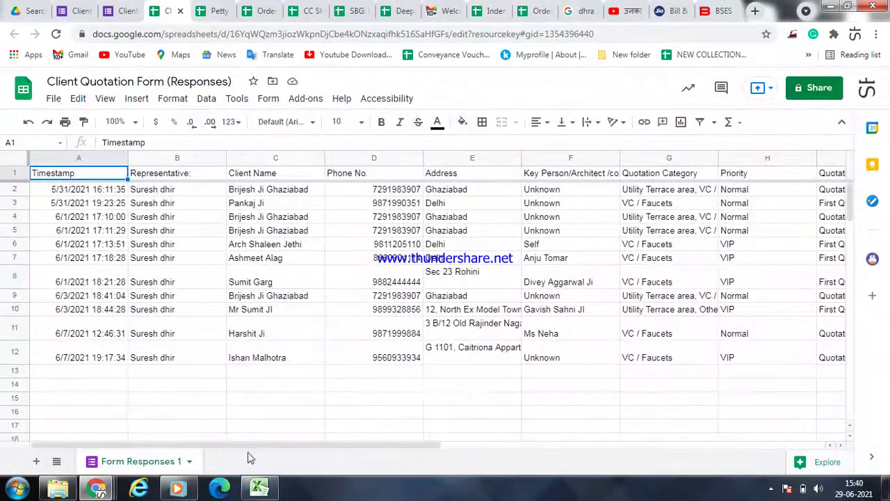
pyautogui.moveTo(216, 452); pyautogui.dragTo(156, 441)
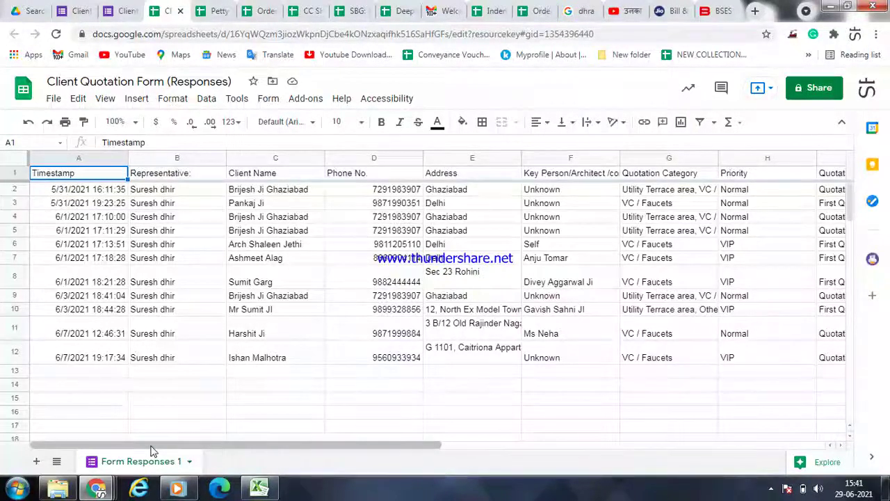
# Copy the web address of the previewed Client Quotation Form and switch to the Selection Bath Gallery browser window
pyautogui.click(125, 11)
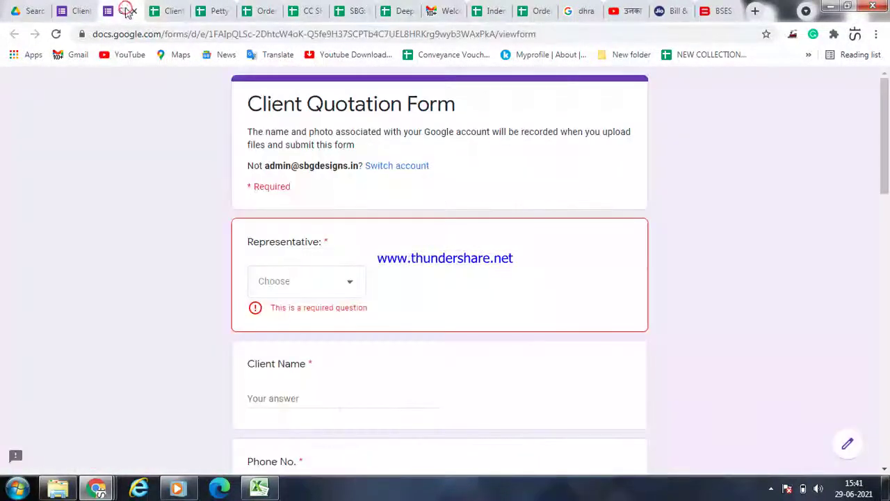
pyautogui.click(331, 38)
pyautogui.hotkey('ctrl', 'c')
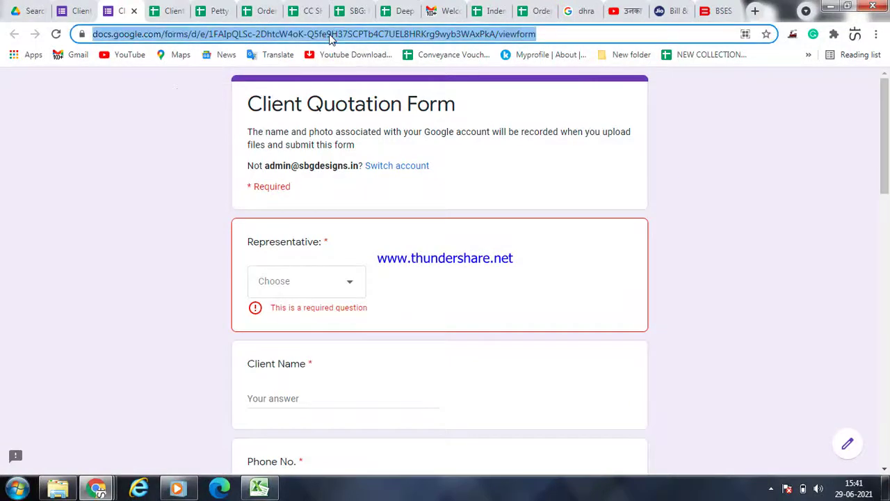
pyautogui.hotkey('alt', 'Tab')
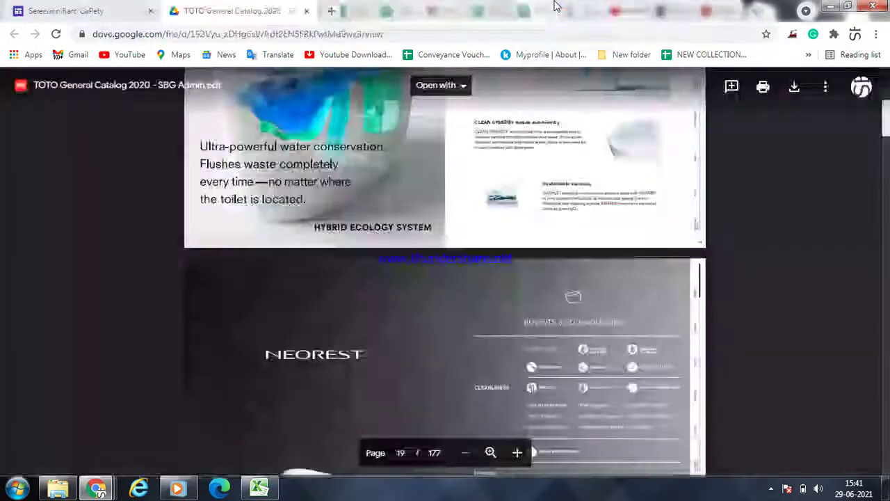
# Switch to WhatsApp Web, search the chats for "hel" and open the SBG Help,Respect-Live9:30 group
pyautogui.hotkey('alt', 'Tab')
pyautogui.hotkey('alt', 'Tab')
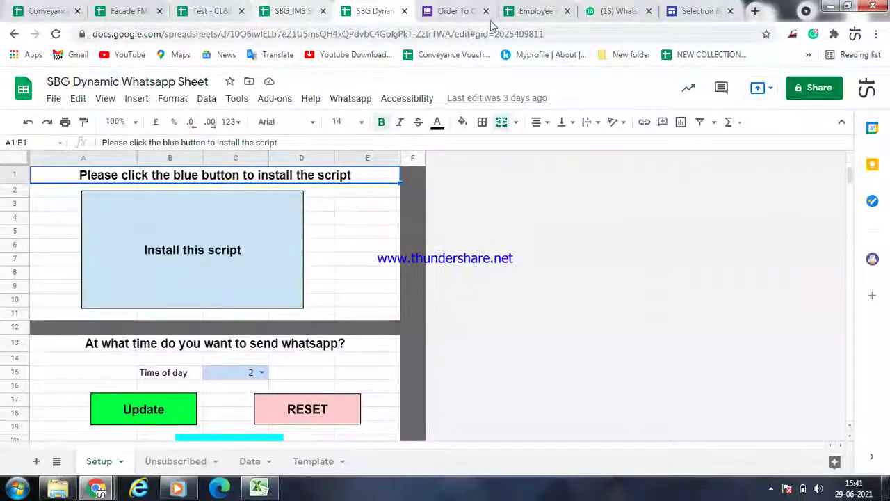
pyautogui.click(628, 11)
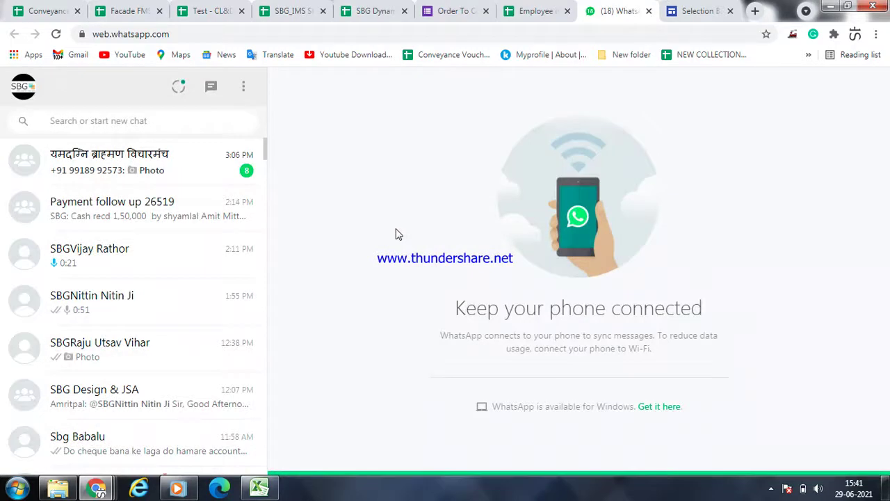
pyautogui.click(114, 120)
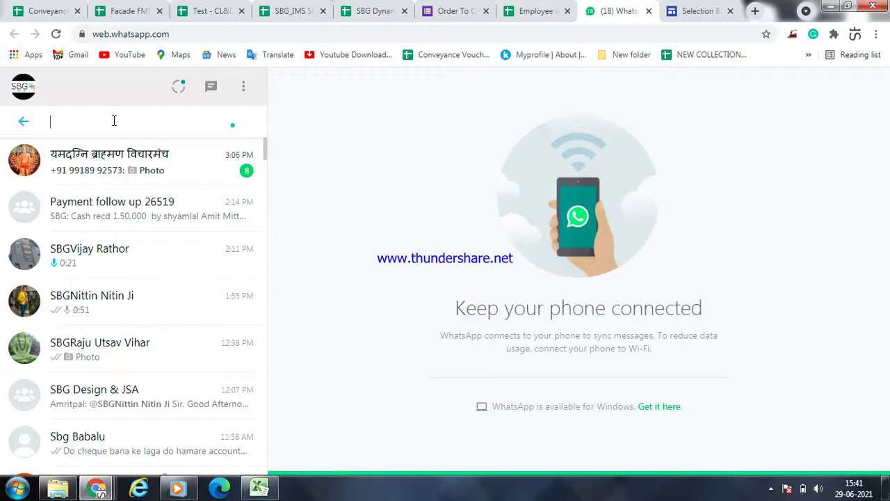
pyautogui.write('hel')
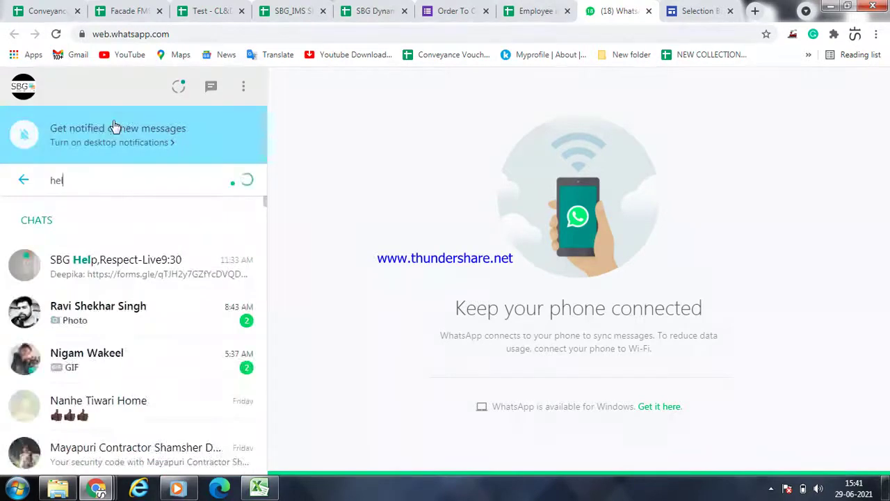
pyautogui.click(146, 271)
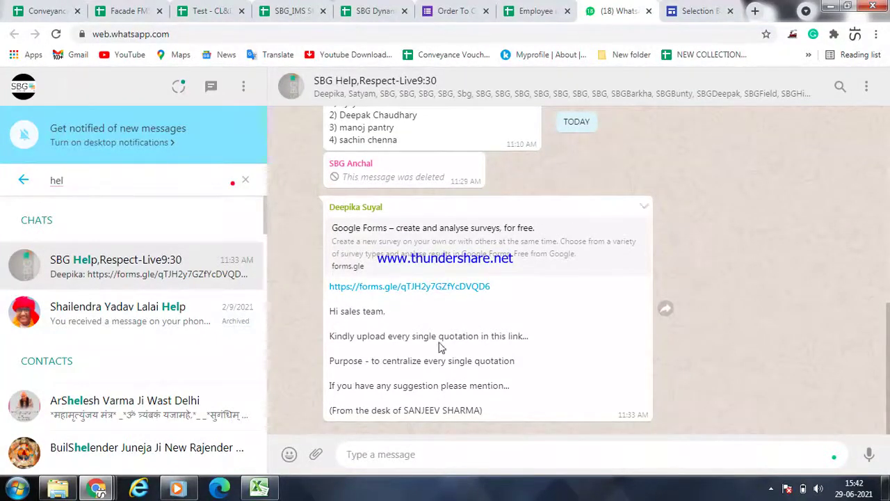
# Send the copied Client Quotation Form link as a reply to the group message asking the sales team to upload every quotation
pyautogui.click(416, 453)
pyautogui.hotkey('ctrl', 'v')
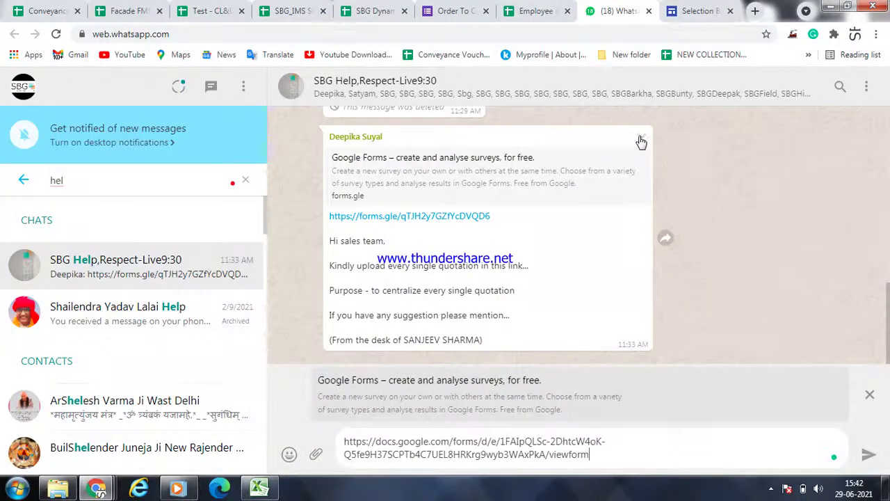
pyautogui.click(641, 136)
pyautogui.click(664, 164)
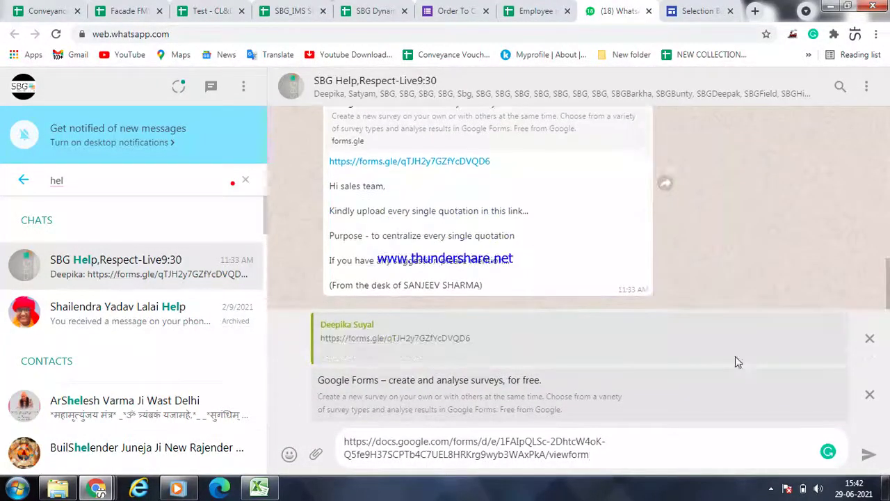
pyautogui.press('Return')
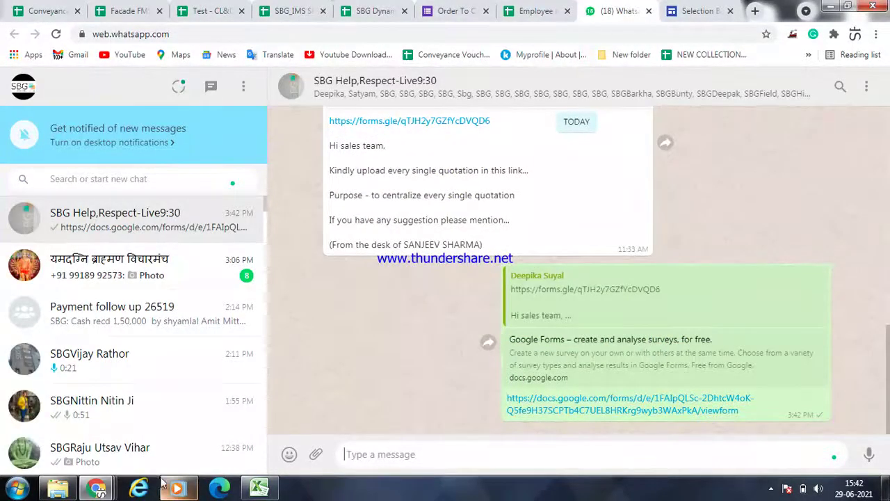
pyautogui.moveTo(100, 489)
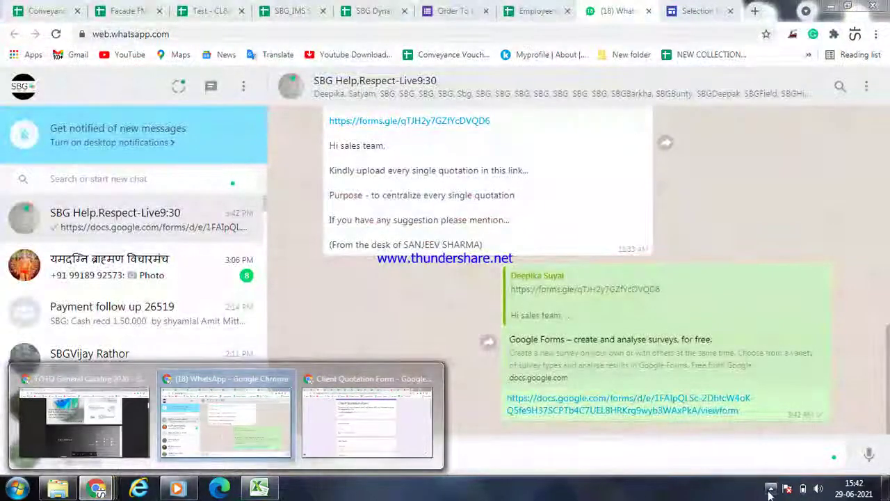
pyautogui.click(771, 488)
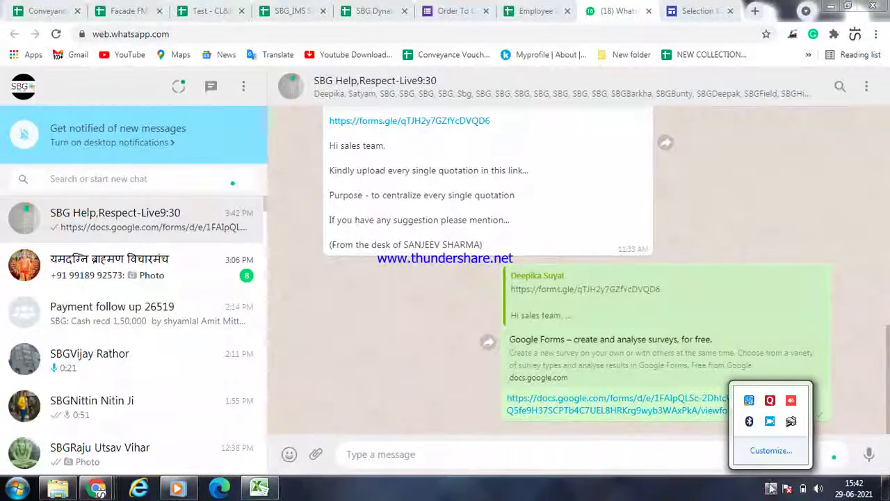
pyautogui.click(770, 422)
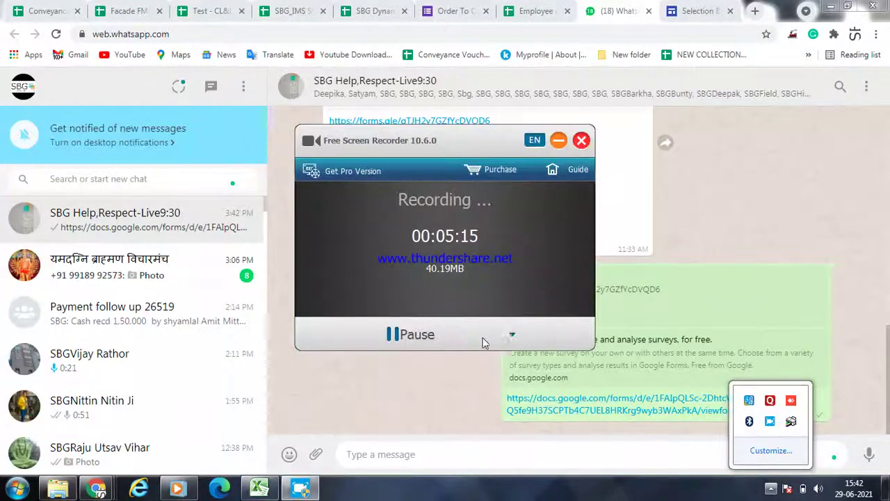